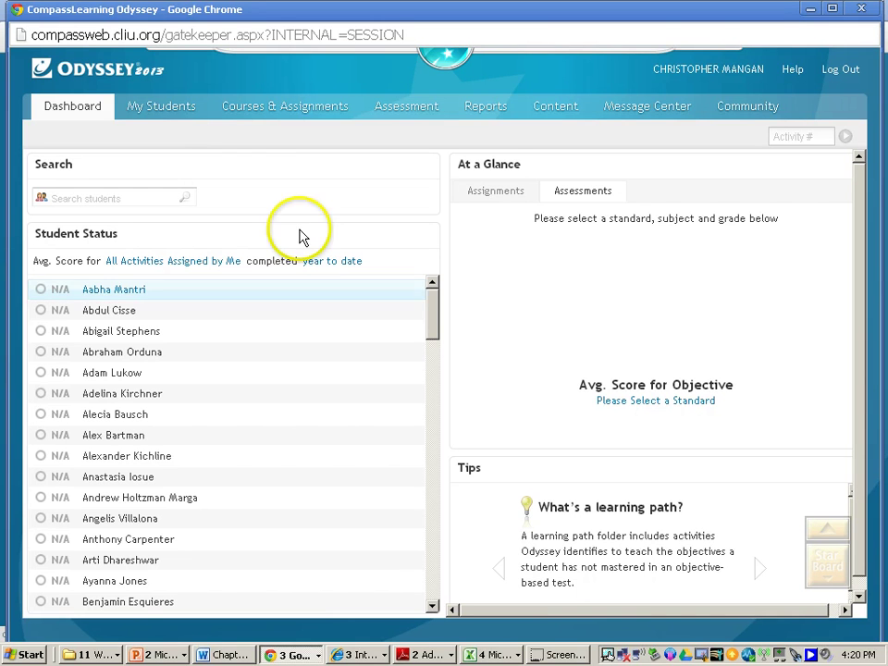
Open the roster of the teacher's 2013-2014 class and select only the twelfth student in the list
left_click(184, 110)
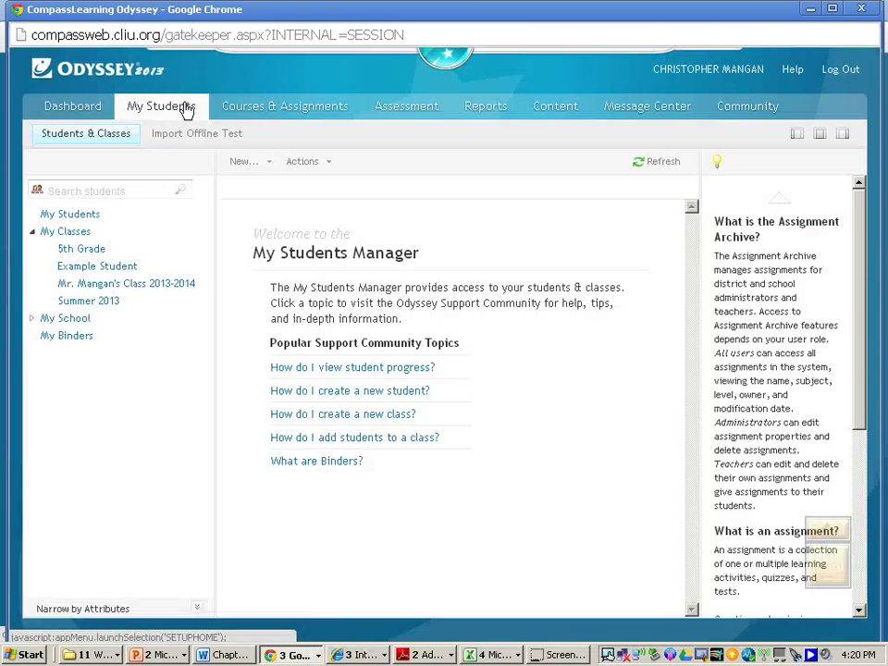
left_click(121, 289)
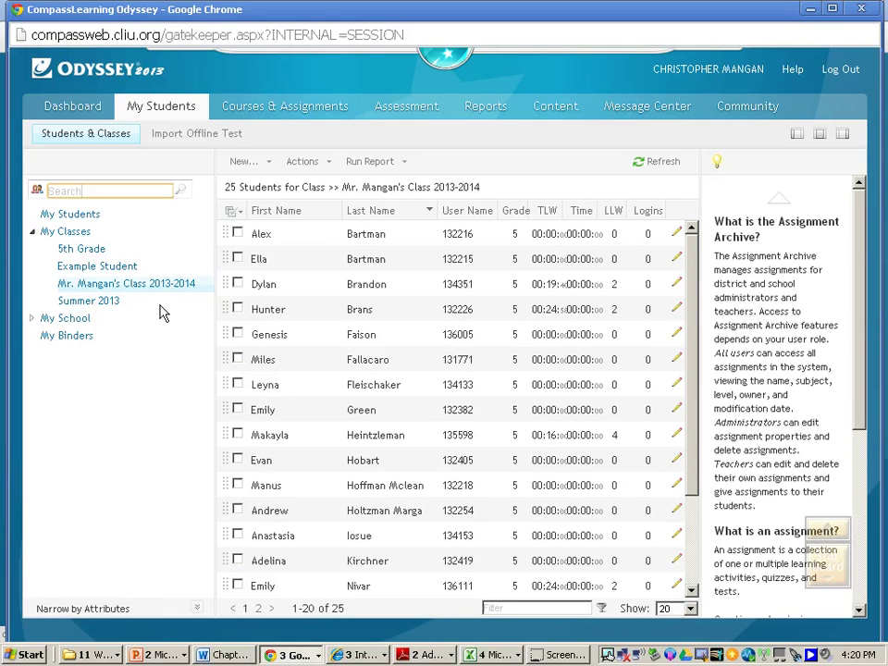
left_click(239, 345)
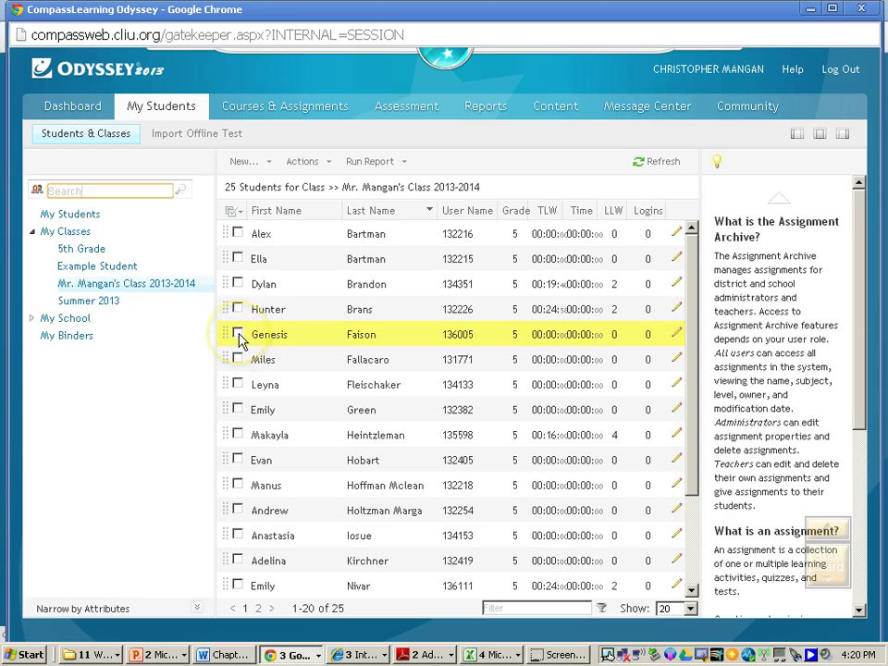
left_click(238, 361)
left_click(238, 410)
left_click(238, 335)
left_click(239, 311)
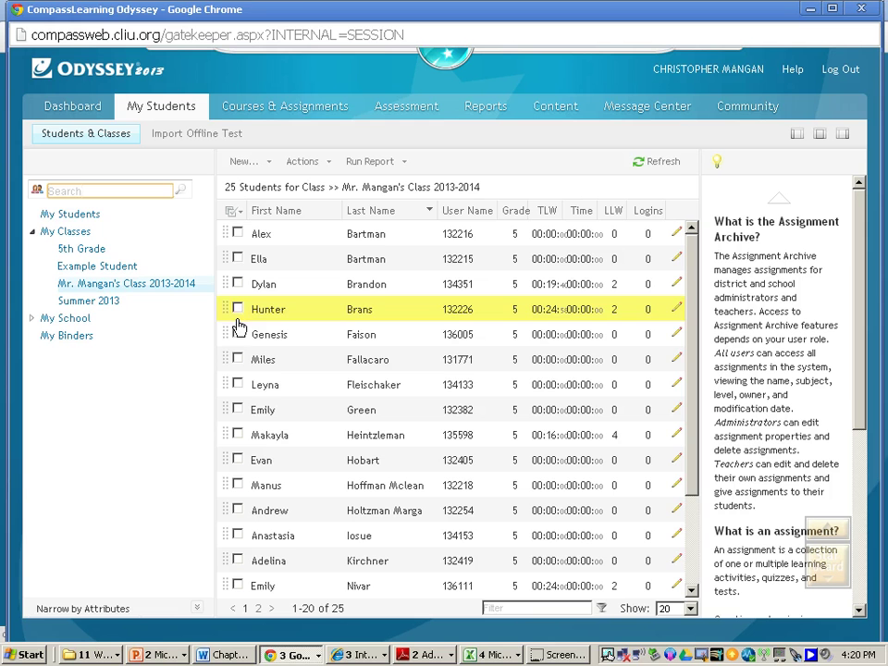
left_click(235, 359)
left_click(236, 383)
left_click(234, 433)
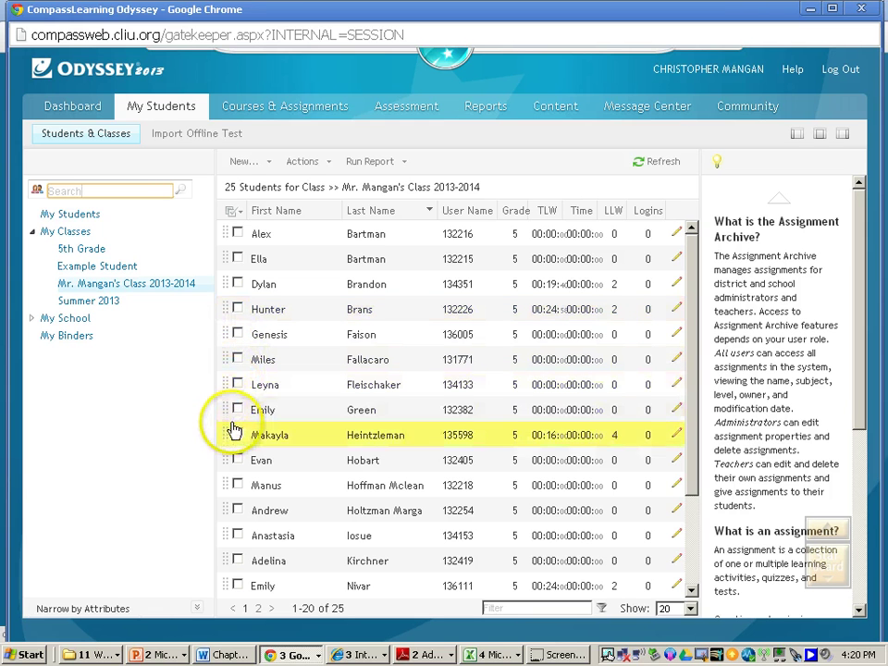
left_click(236, 485)
left_click(238, 512)
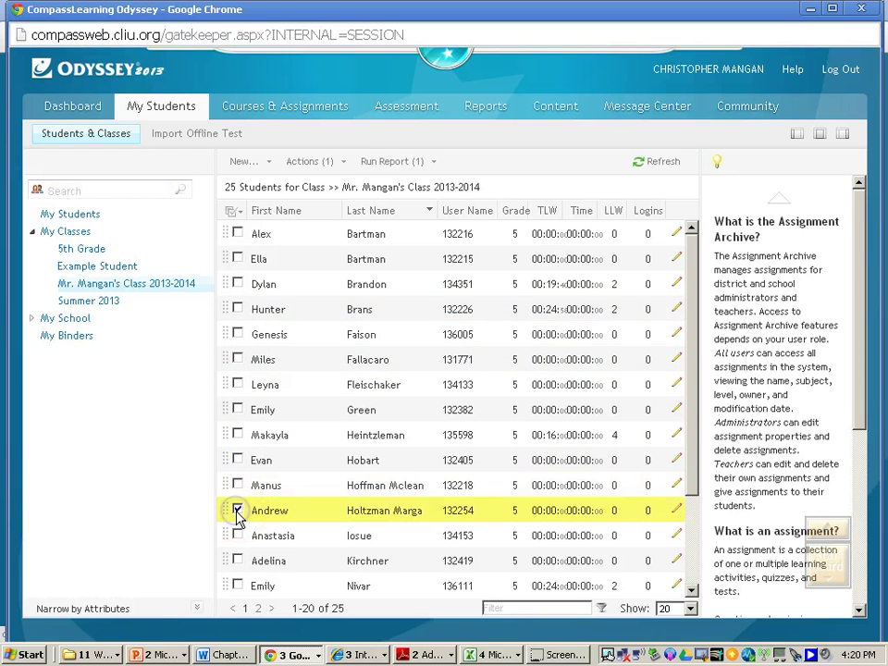
Start a new Student Progress report for the selected student and set its date range to Last Month
left_click(390, 164)
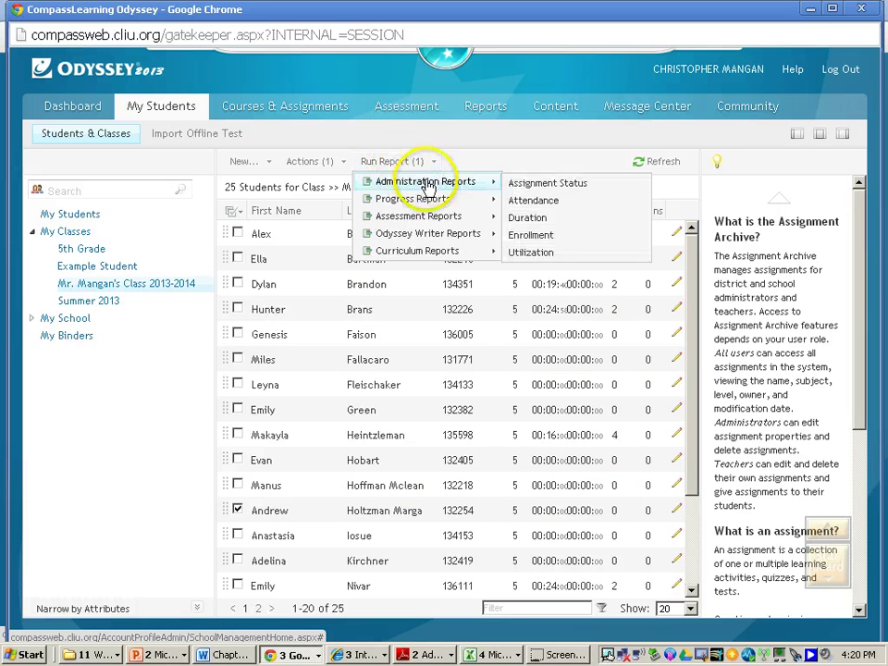
mouse_move(438, 197)
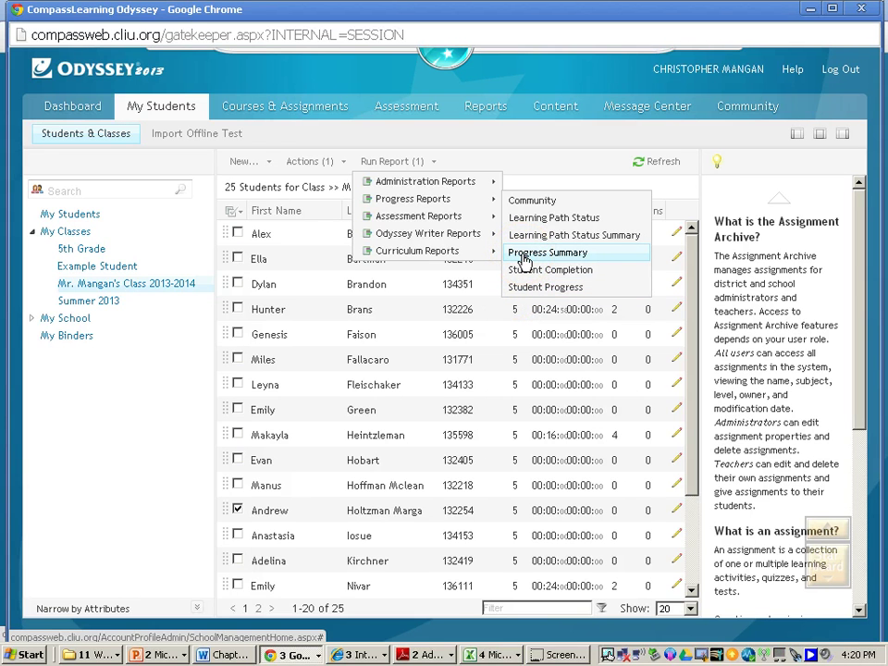
left_click(523, 288)
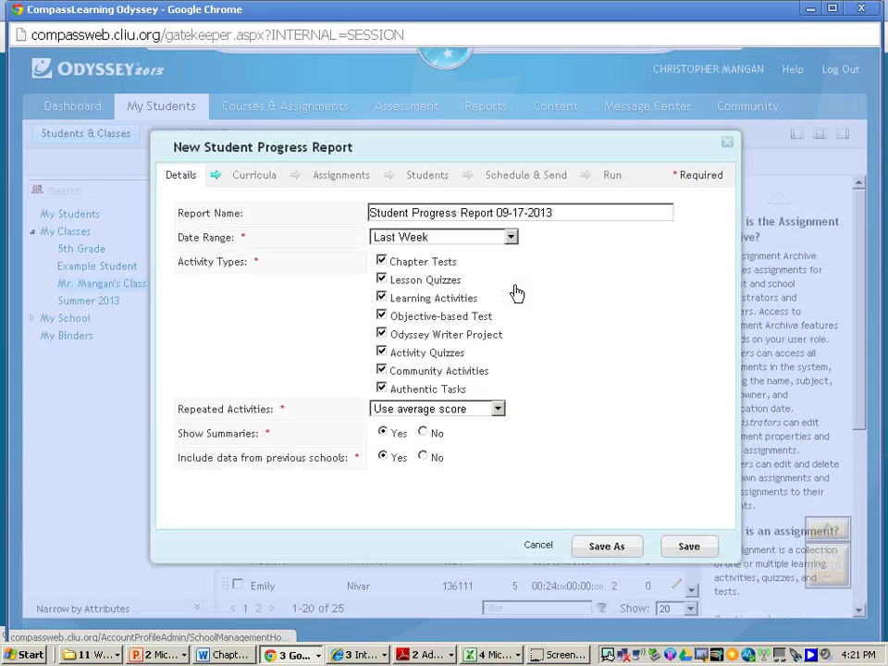
left_click(389, 233)
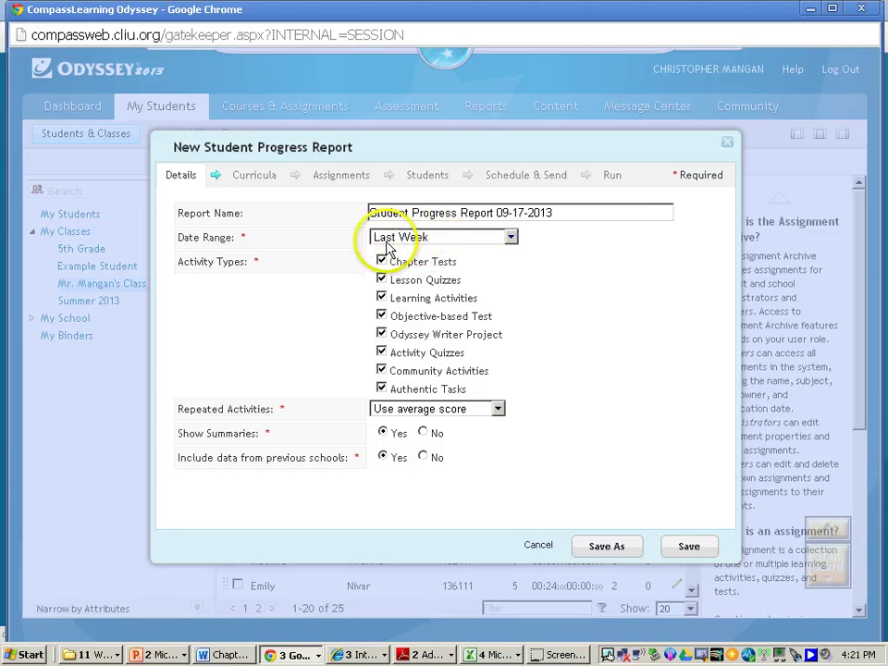
left_click(510, 238)
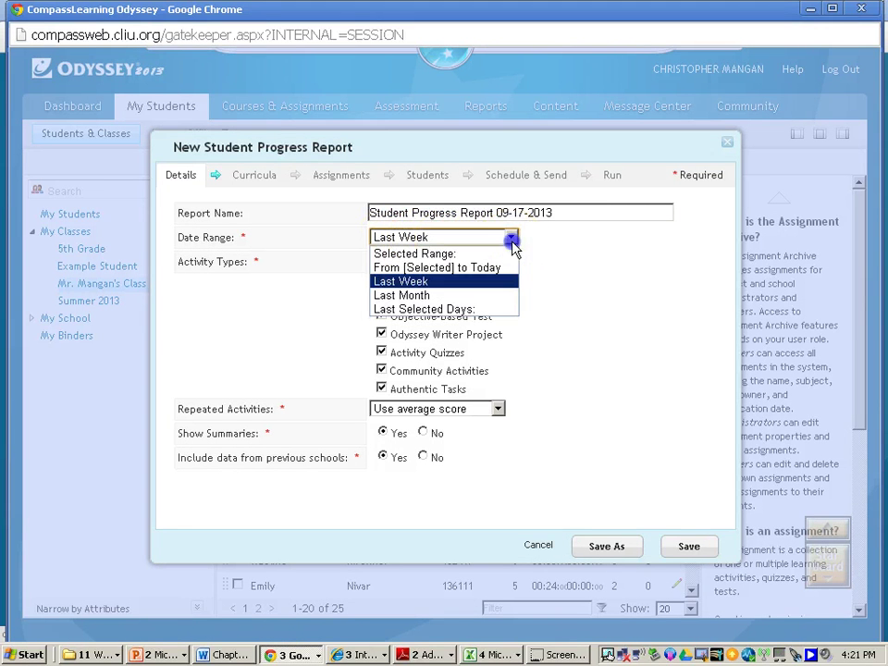
left_click(487, 298)
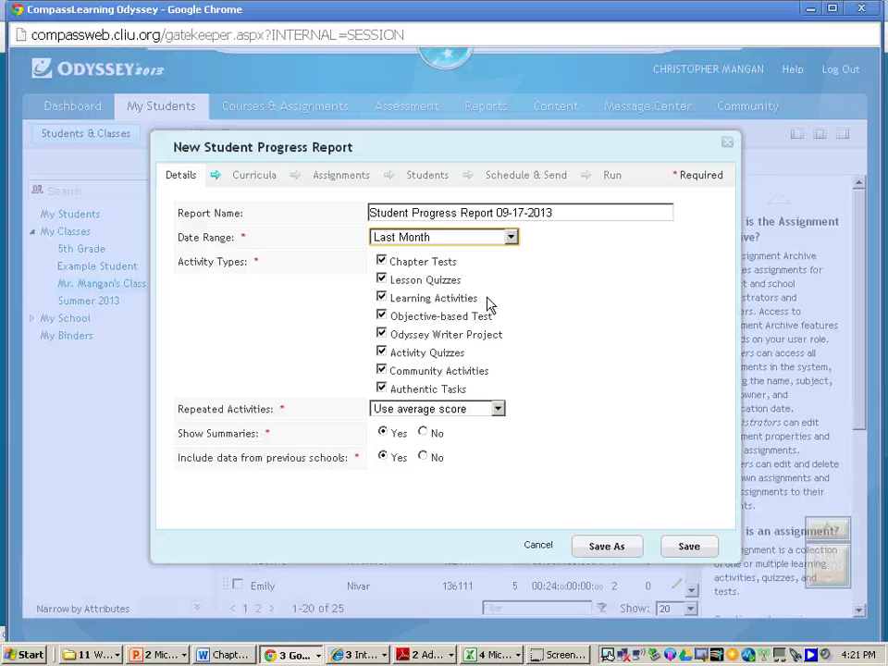
Limit the report to selected assignments and search for those available in My District only, excluding My Assignments
left_click(254, 176)
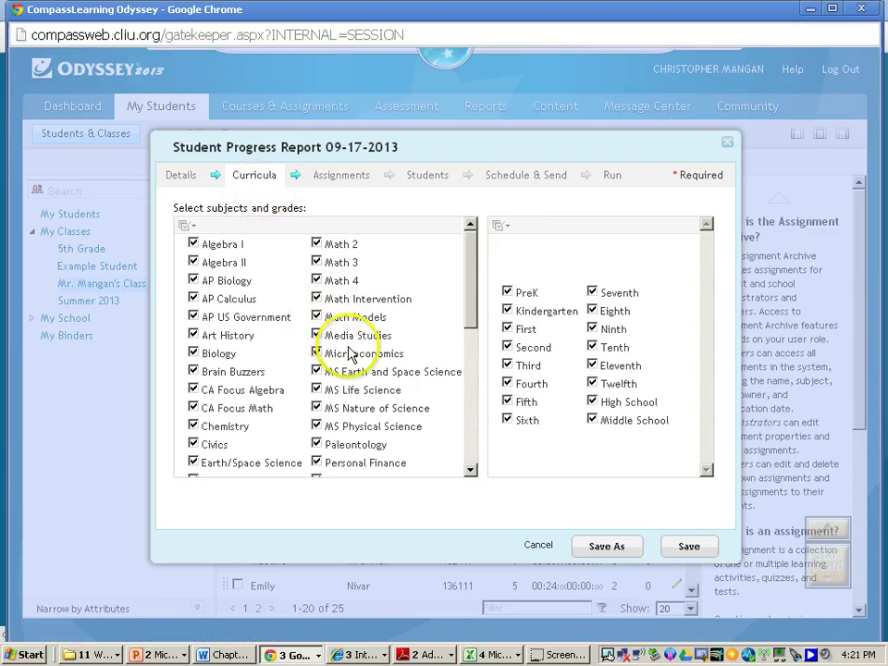
left_click(334, 179)
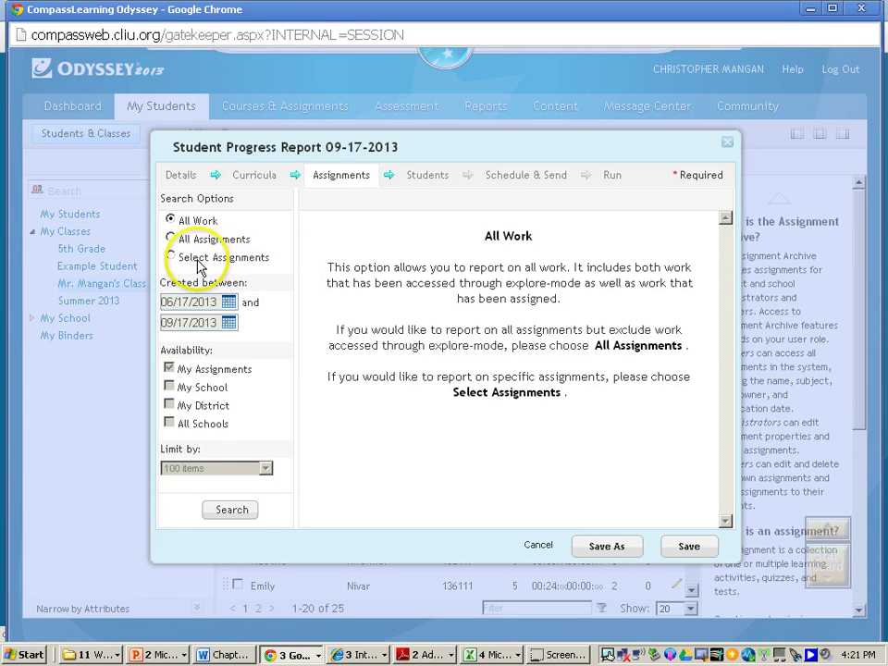
left_click(172, 258)
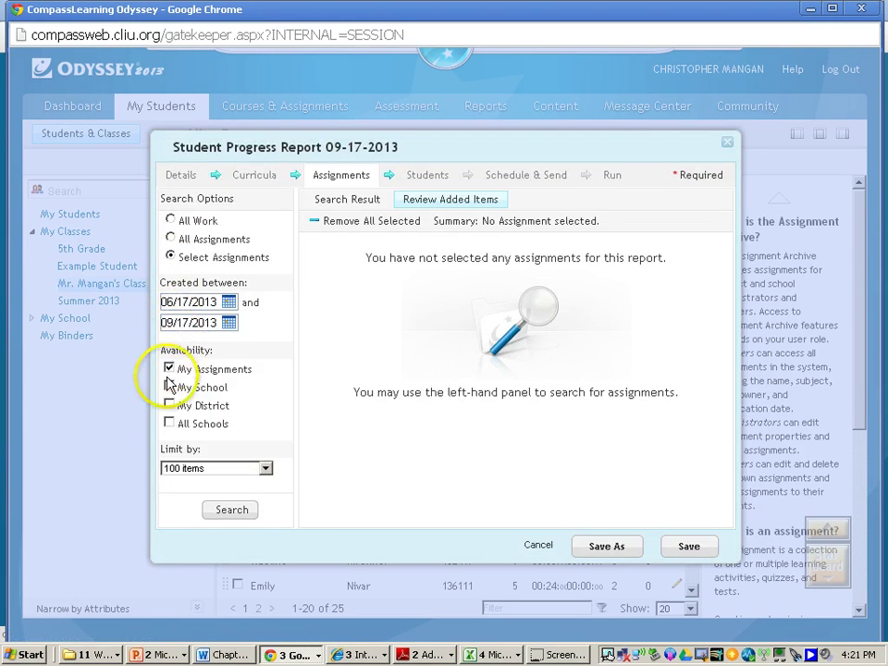
left_click(168, 407)
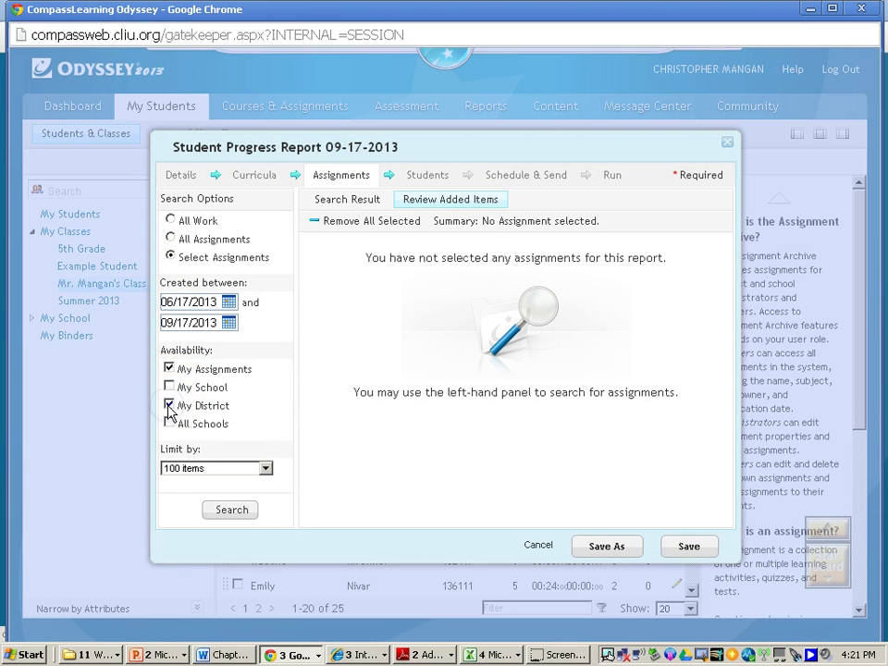
left_click(169, 368)
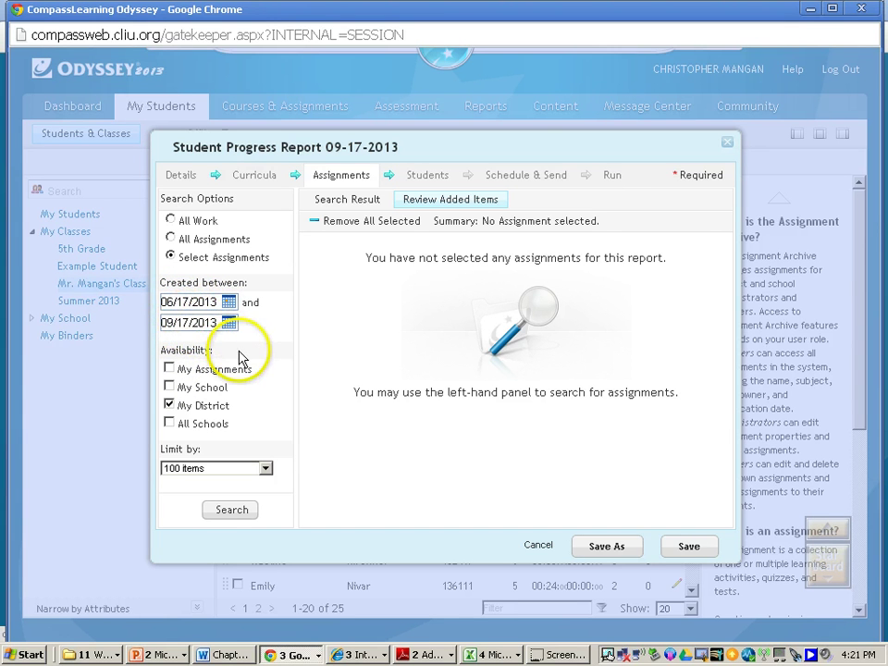
left_click(246, 509)
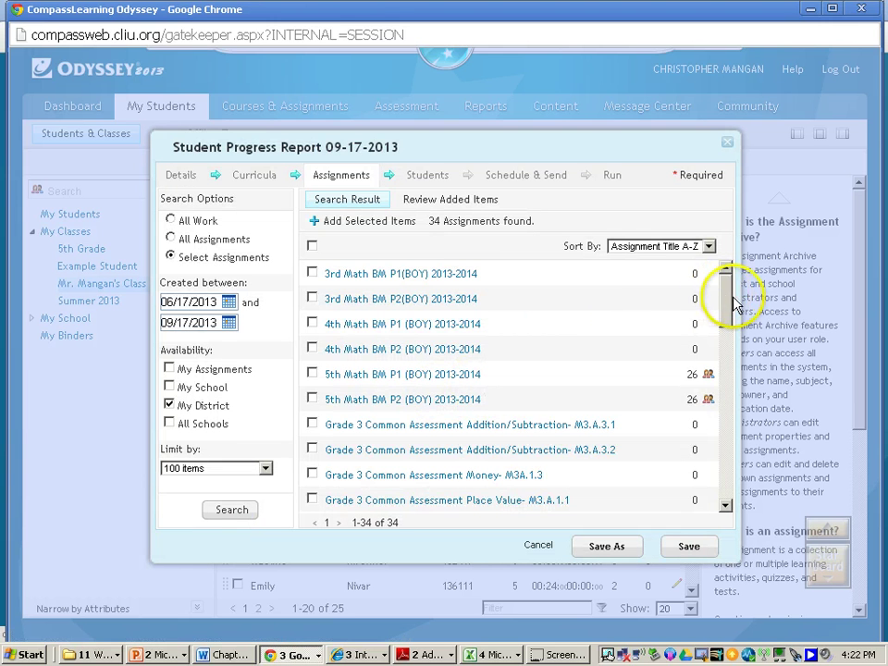
Add the assignment "Grade 5 Common Assessment Multiplying Whole Numbers & Decimals M5.A.3.2" to the report
left_click_drag(730, 305, 727, 414)
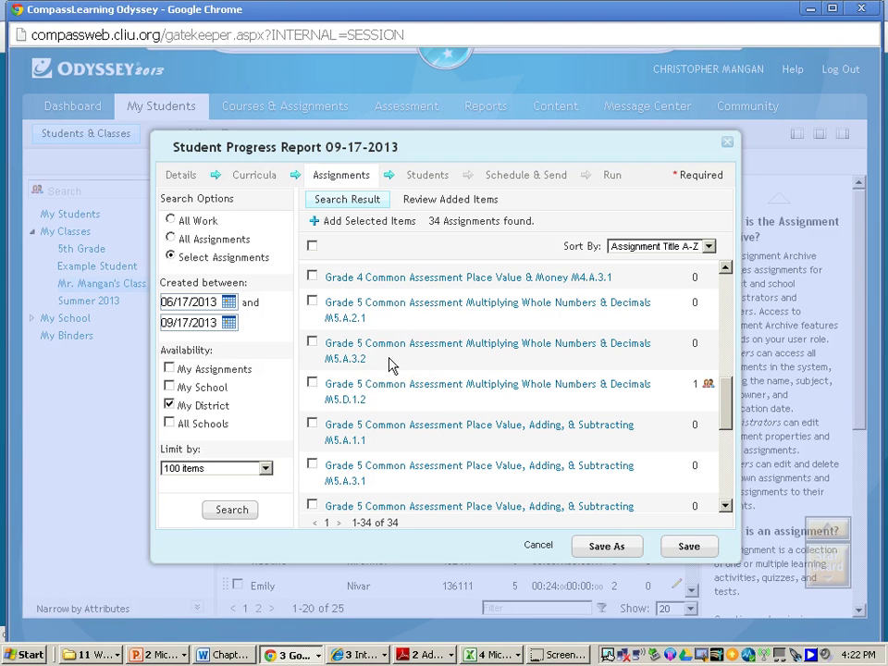
left_click(313, 343)
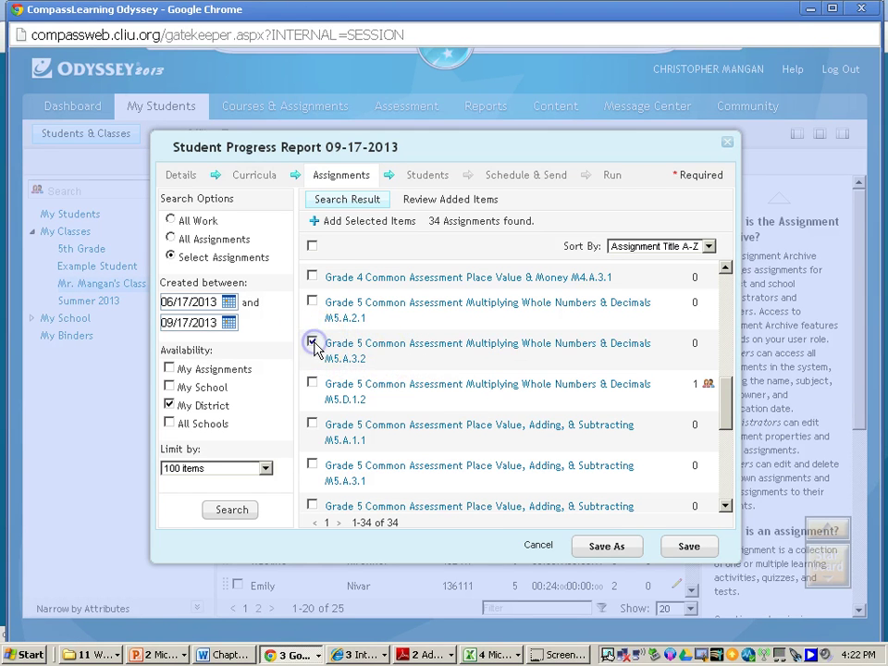
left_click(358, 229)
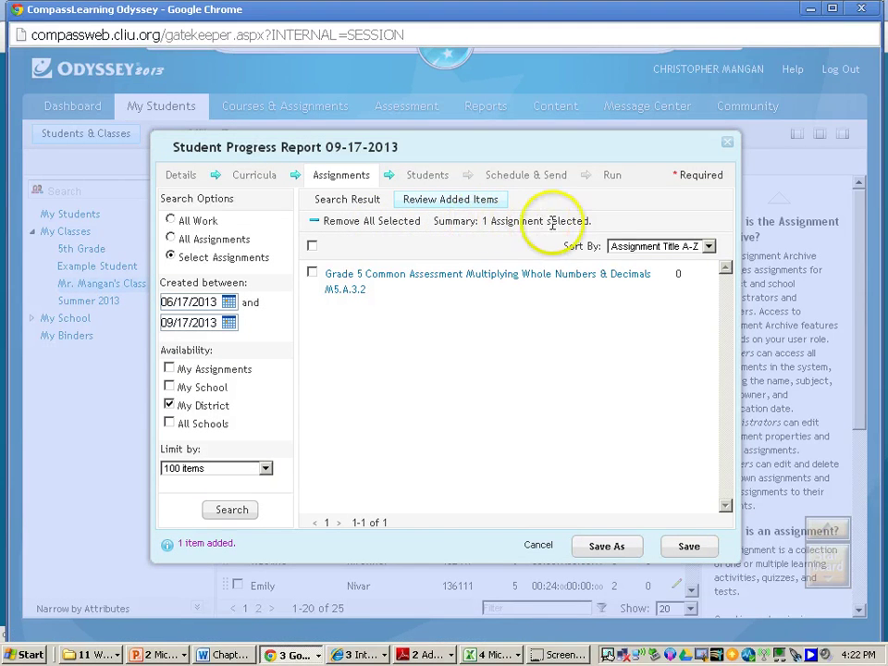
Check the report's included student and its schedule settings, and run the report immediately
left_click(425, 180)
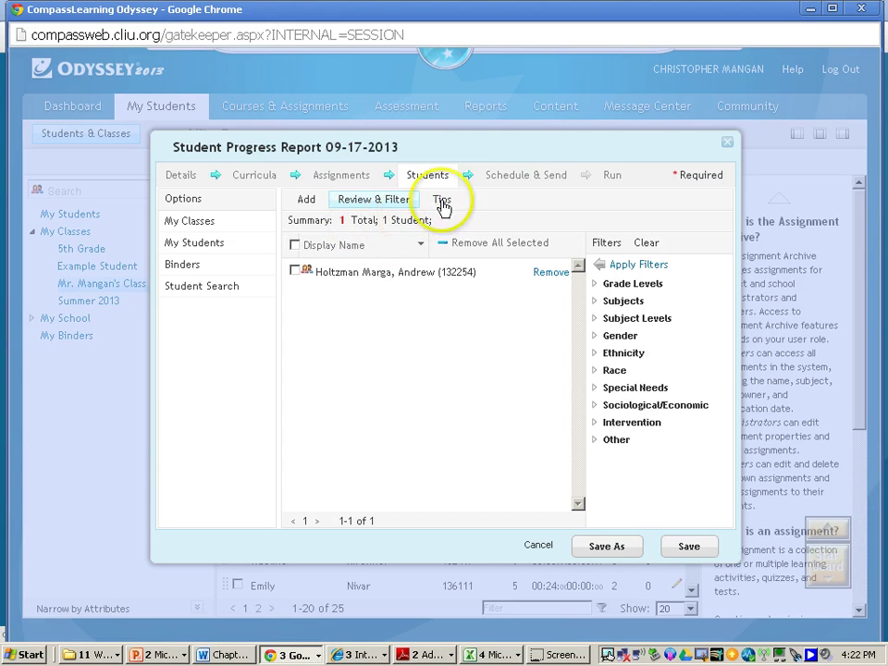
left_click(516, 175)
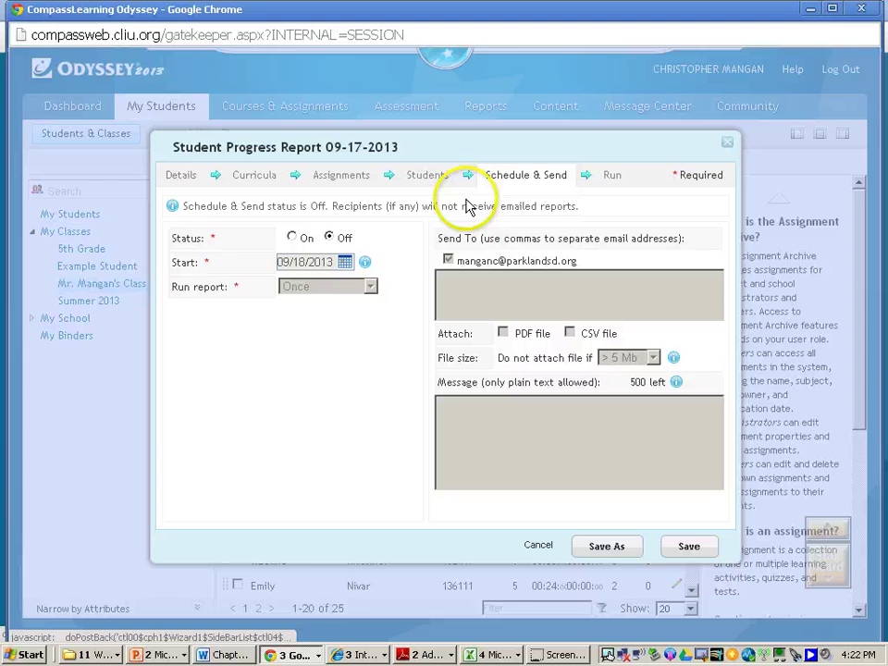
left_click(609, 177)
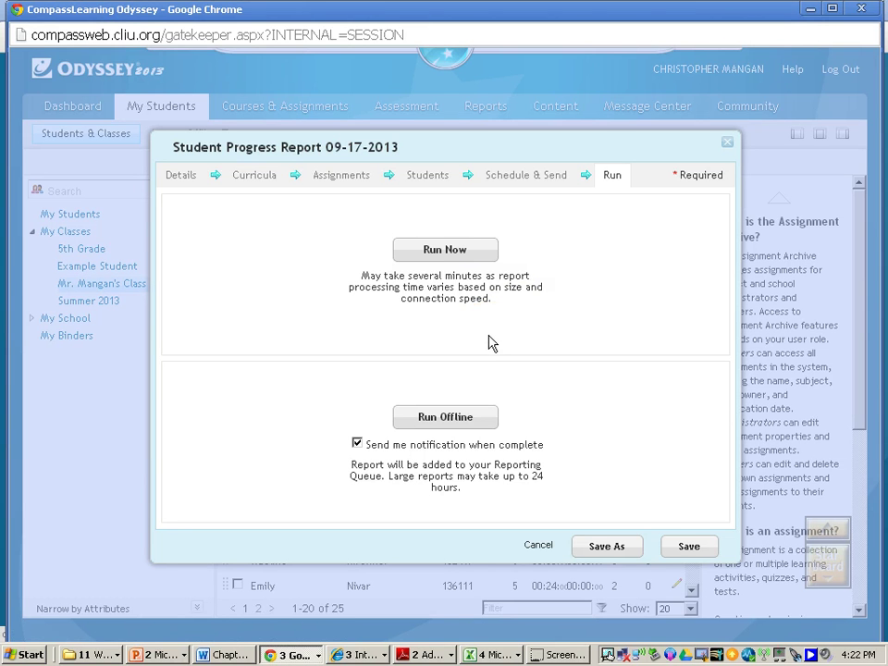
left_click(447, 254)
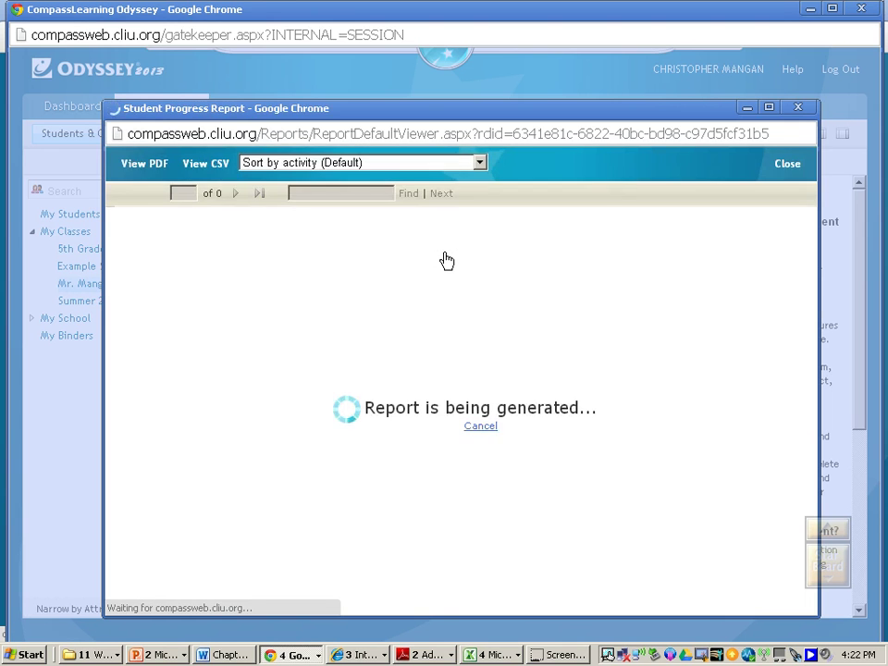
left_click(179, 410)
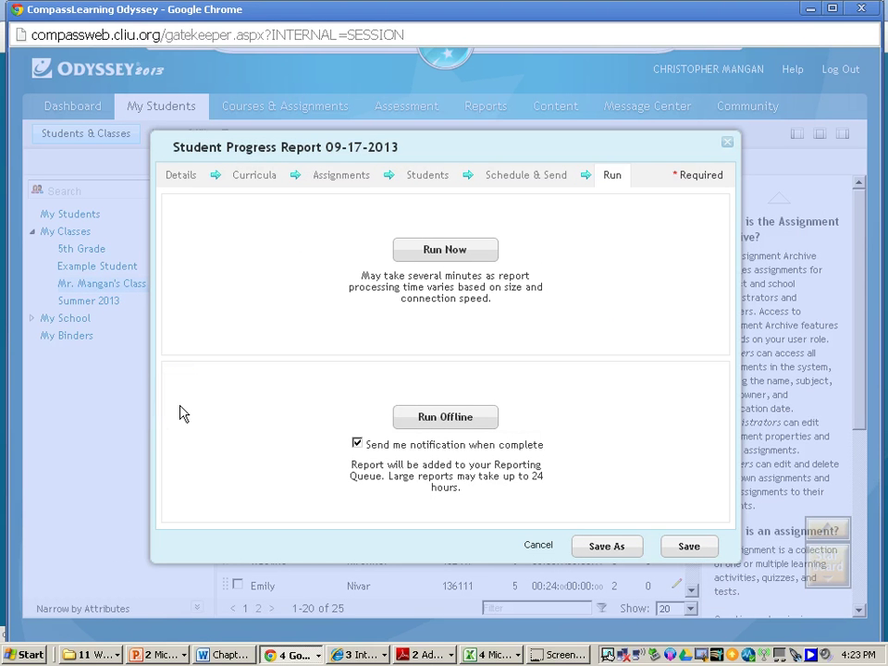